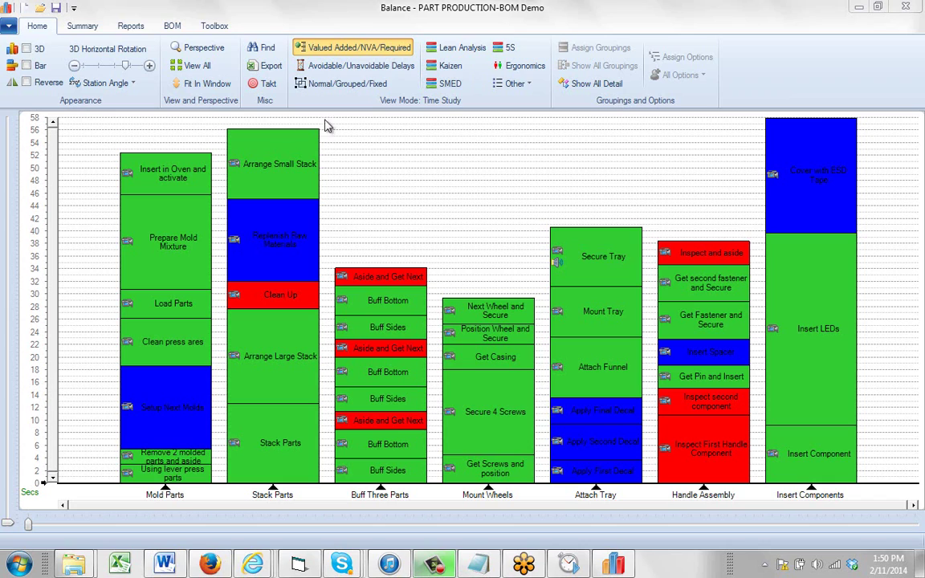
- Verify the custom URLs of all video clips in the Status Summary, review the list and close it
click(82, 29)
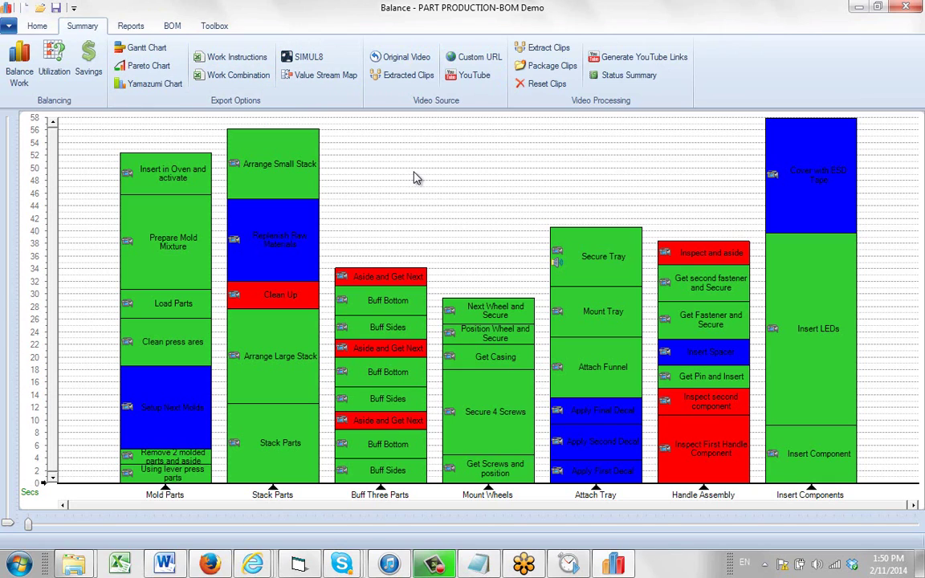
click(618, 76)
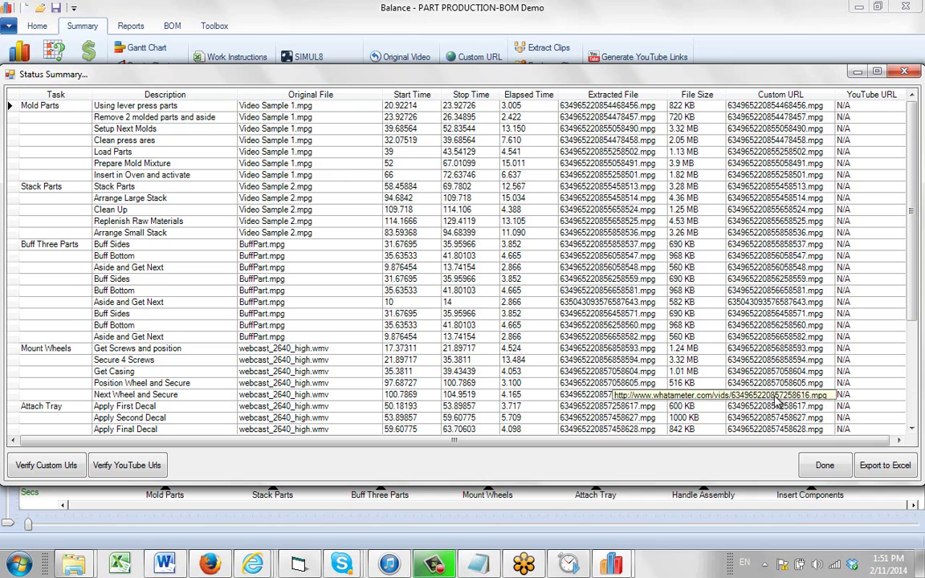
click(63, 470)
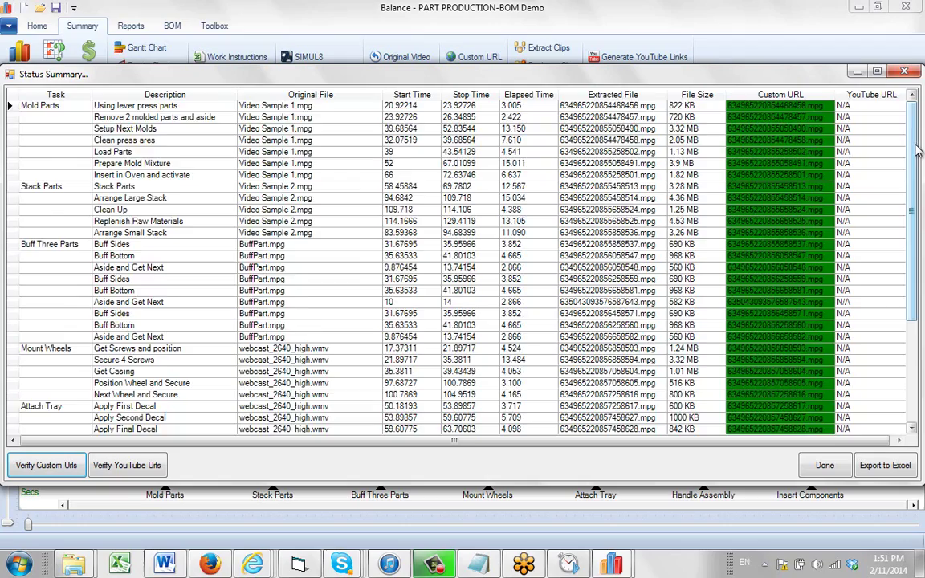
scroll(915, 160, down, 5)
scroll(899, 128, up, 6)
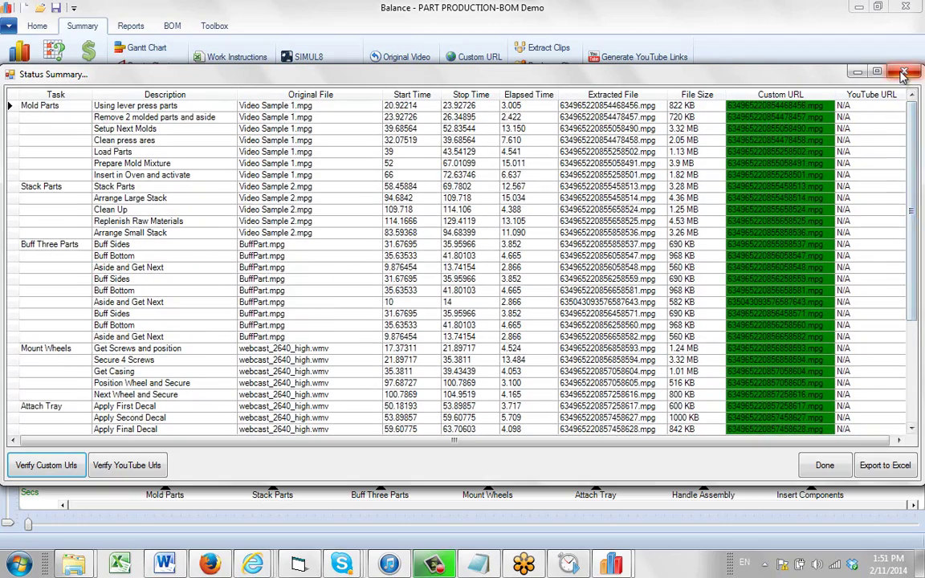
click(903, 73)
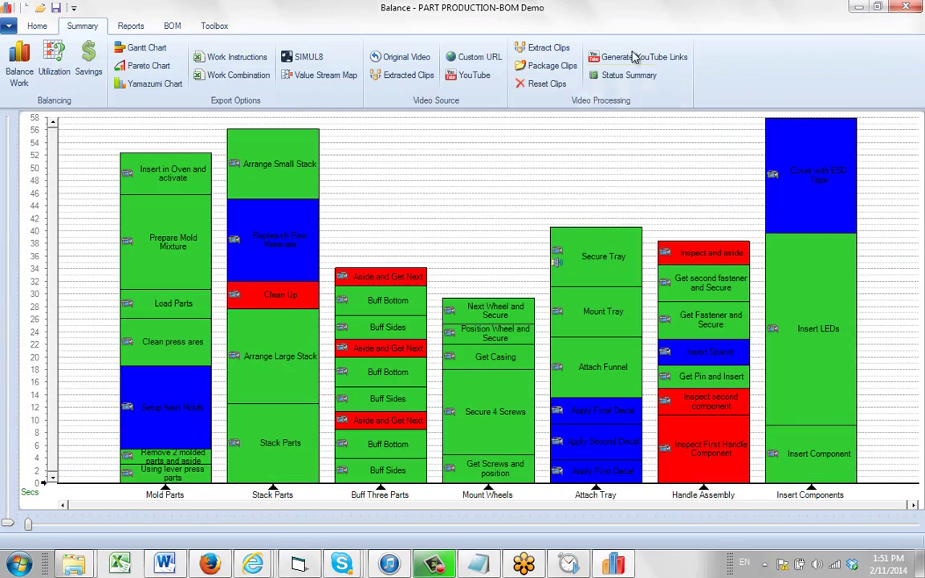
click(473, 60)
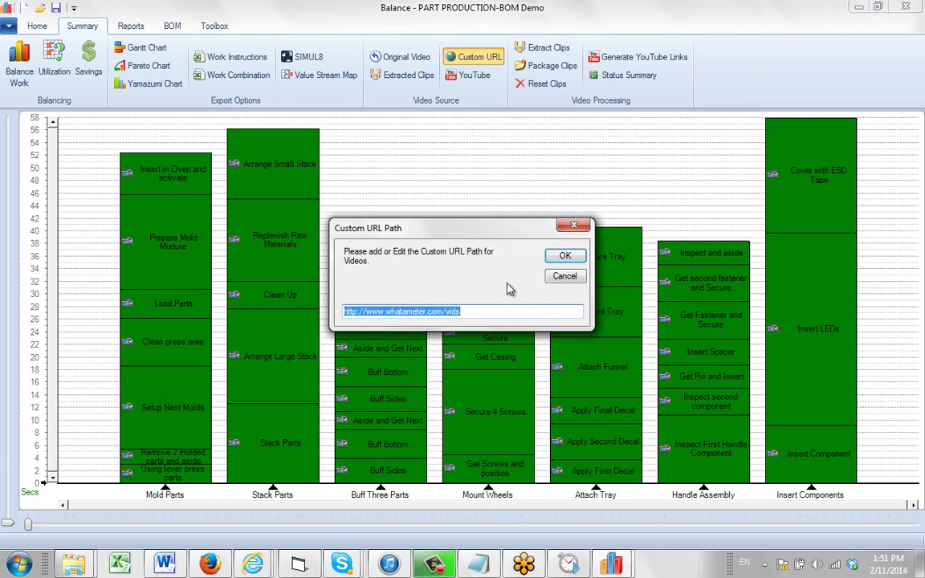
click(563, 259)
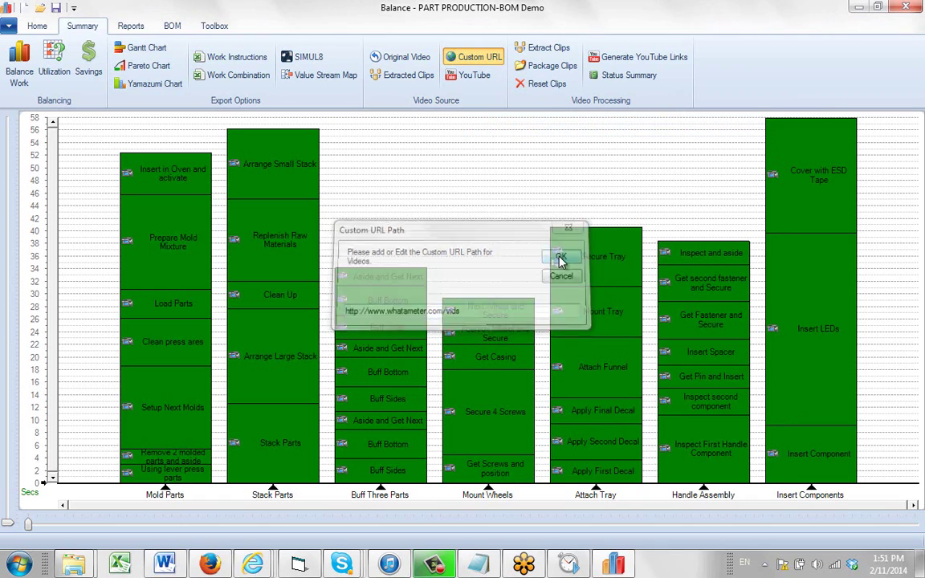
- Export Work Instructions to an Excel file named TESTPDF in the Work Instructions folder, with PDF file creation enabled
click(225, 60)
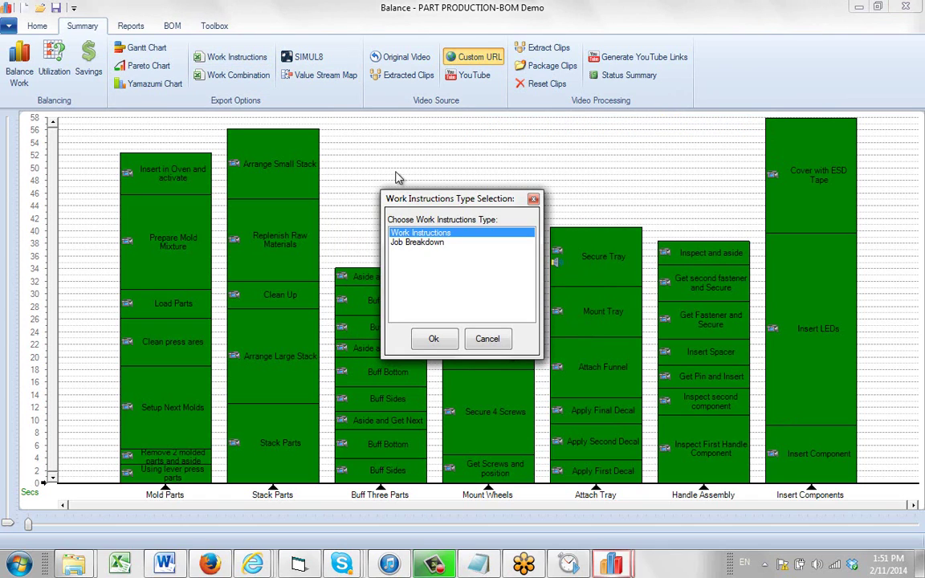
click(438, 340)
click(272, 310)
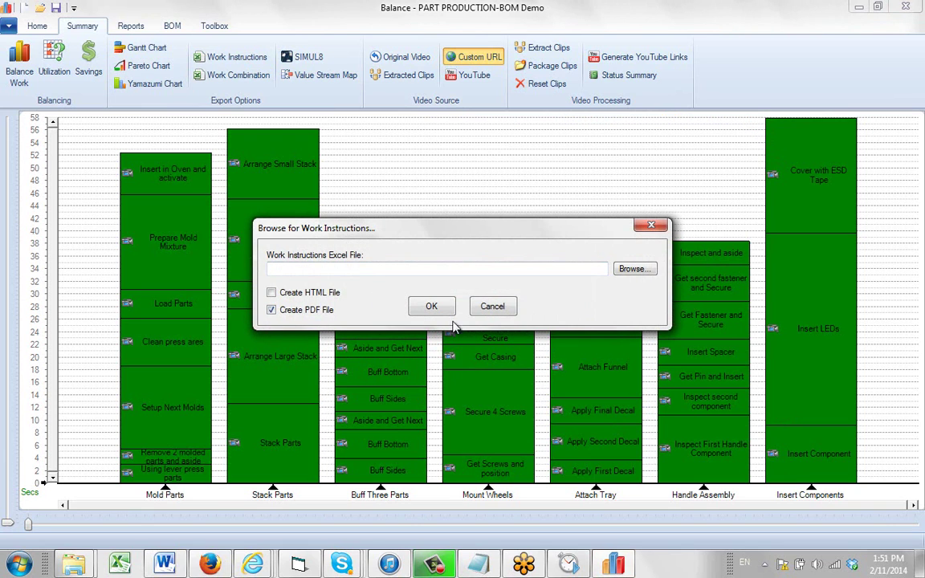
click(630, 270)
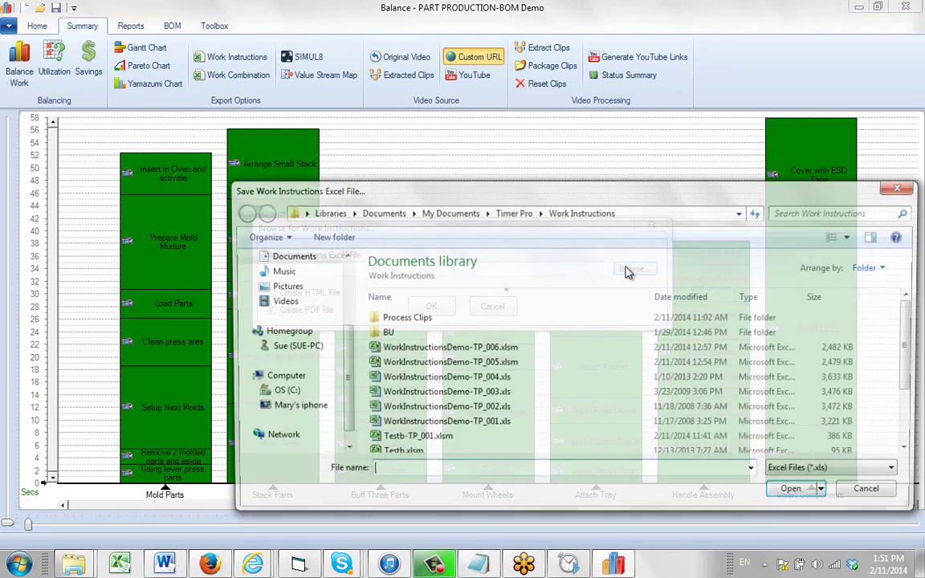
click(384, 473)
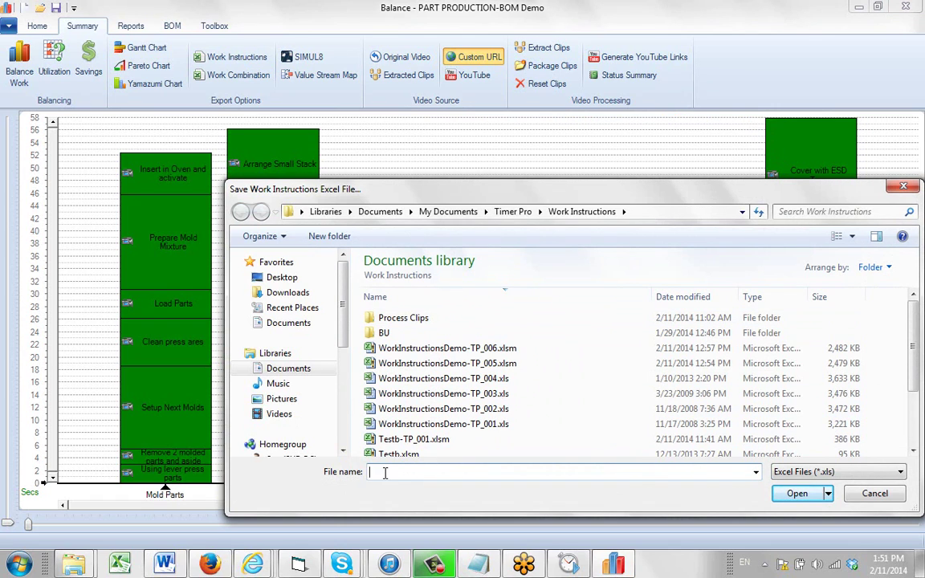
text(TESTPDF)
click(800, 495)
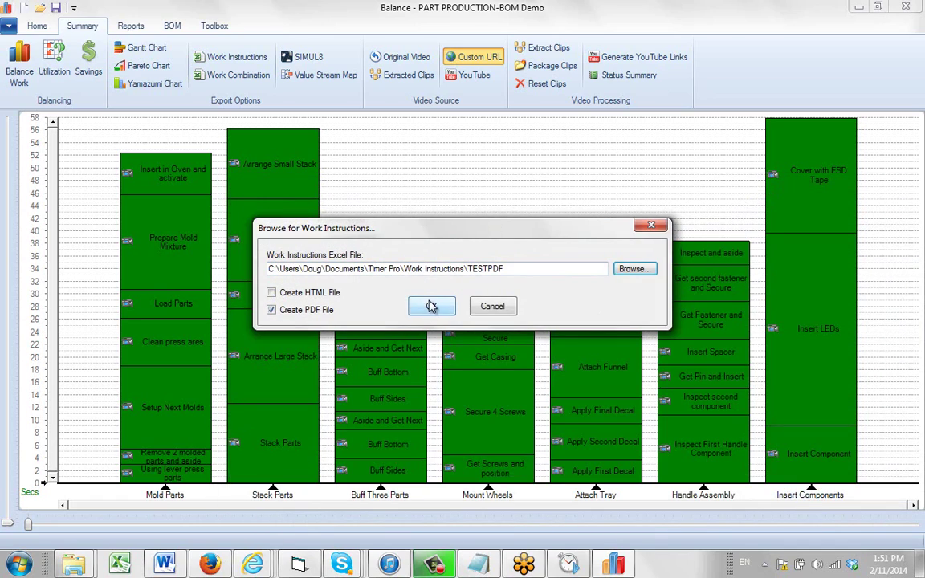
click(431, 306)
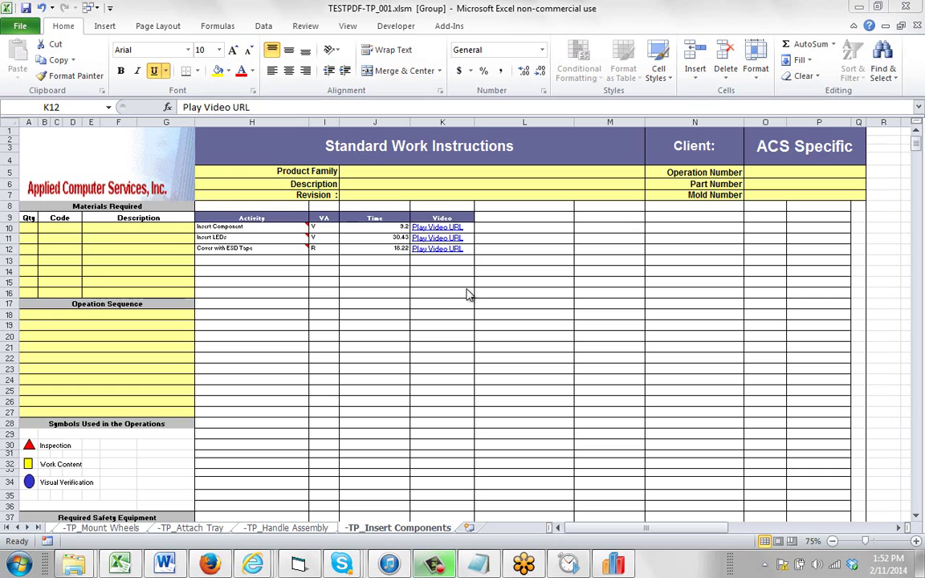
- Switch to the Work Instructions folder in Windows Explorer, sort it by date modified and open TESTPDF-TP_001.pdf
mouse_move(77, 566)
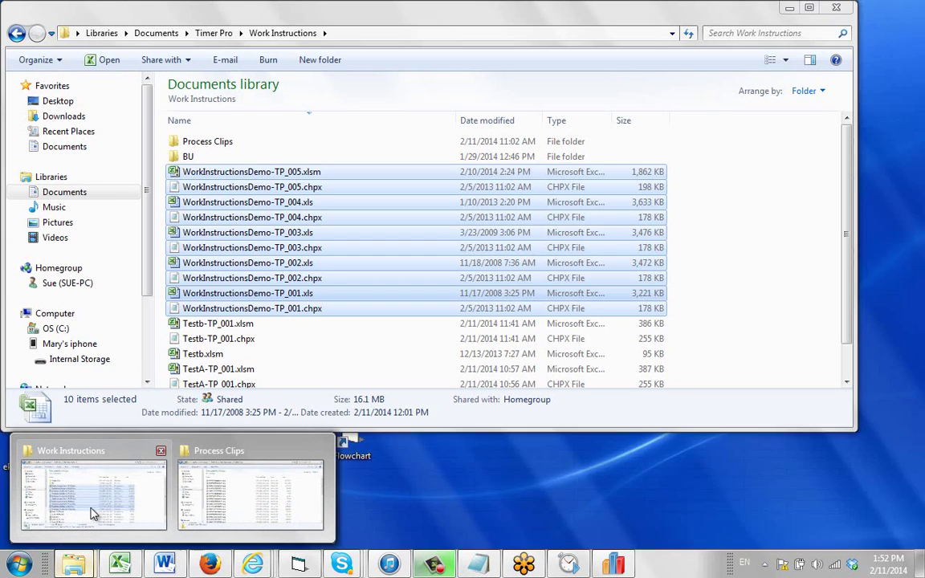
click(92, 514)
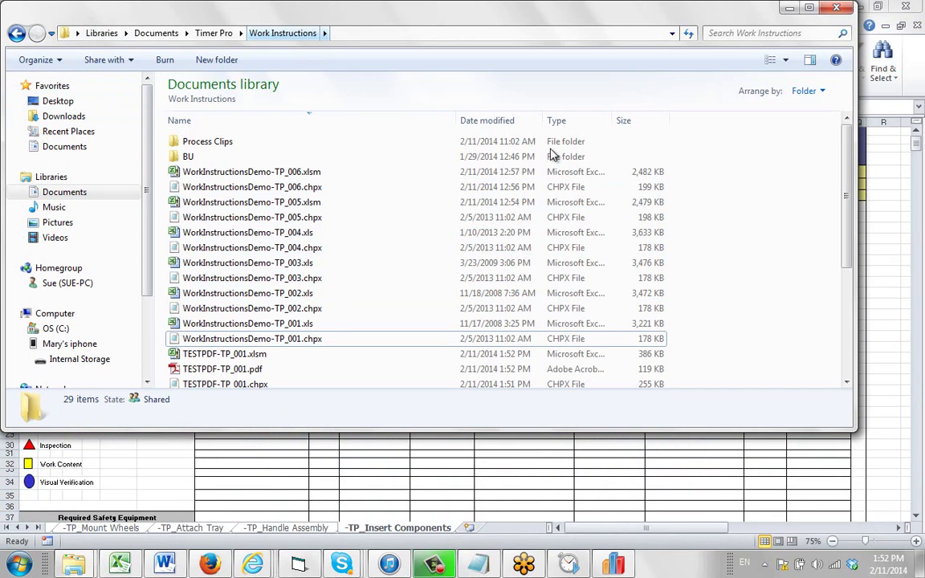
click(500, 122)
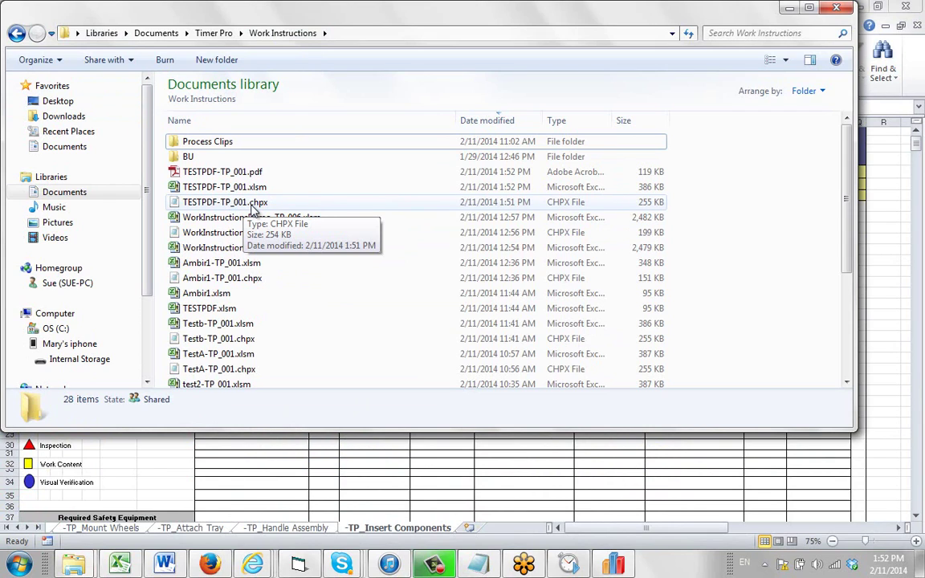
double_click(224, 173)
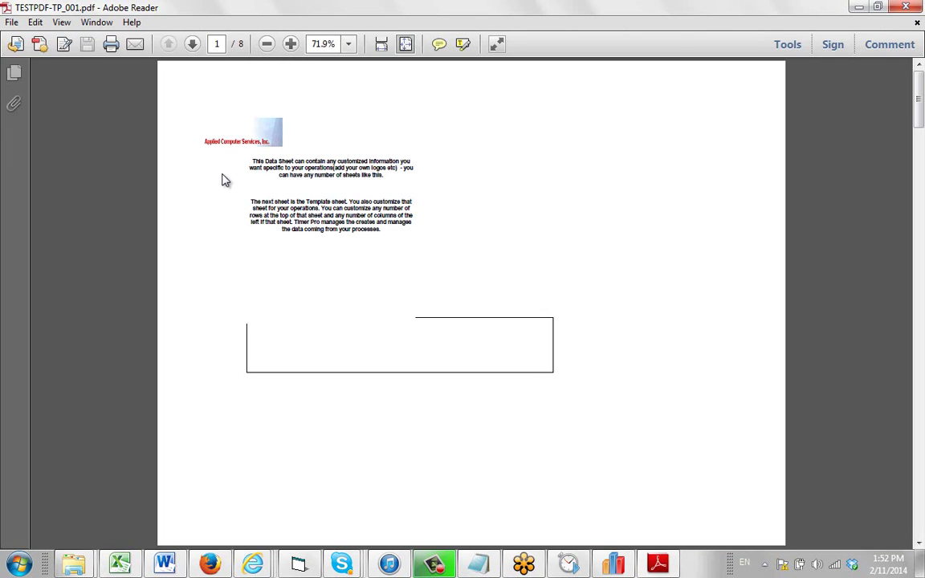
- View page 2 of the PDF at 100% and play the video link for Clean press ares, closing its browser tab when done
scroll(236, 178, down, 5)
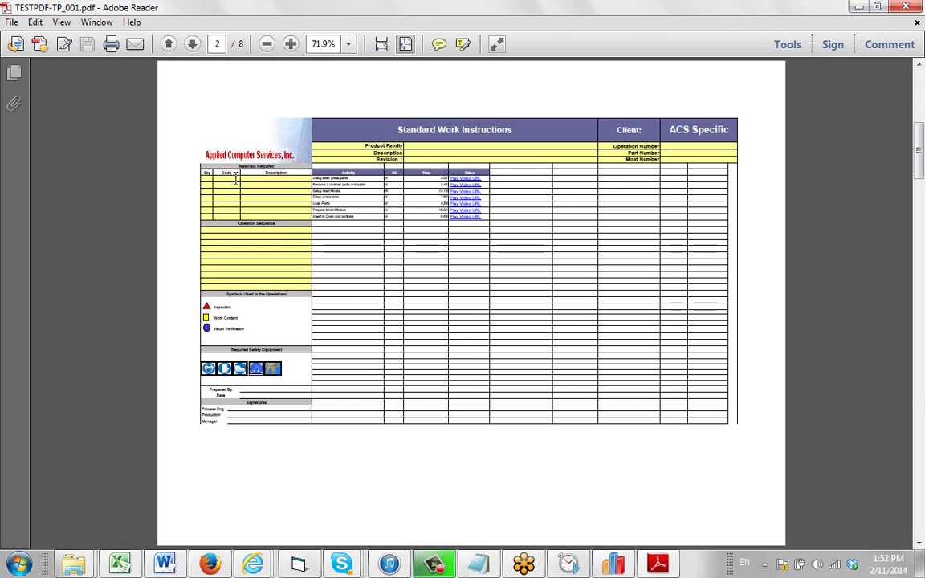
click(348, 43)
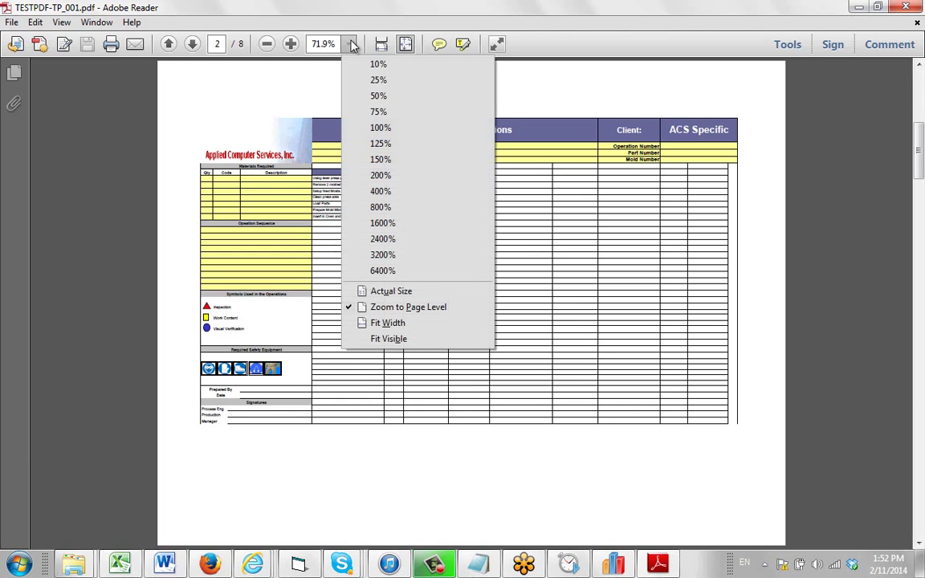
click(381, 131)
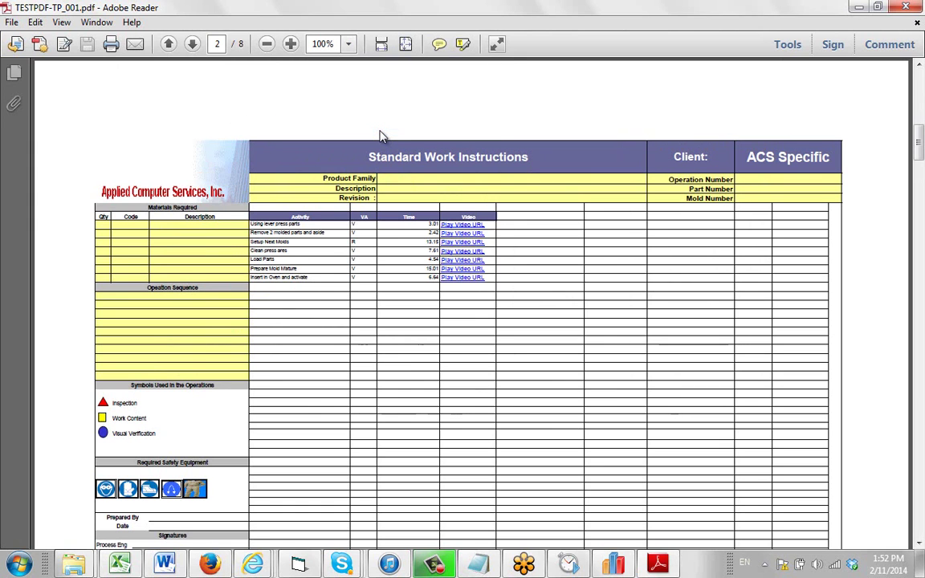
click(462, 259)
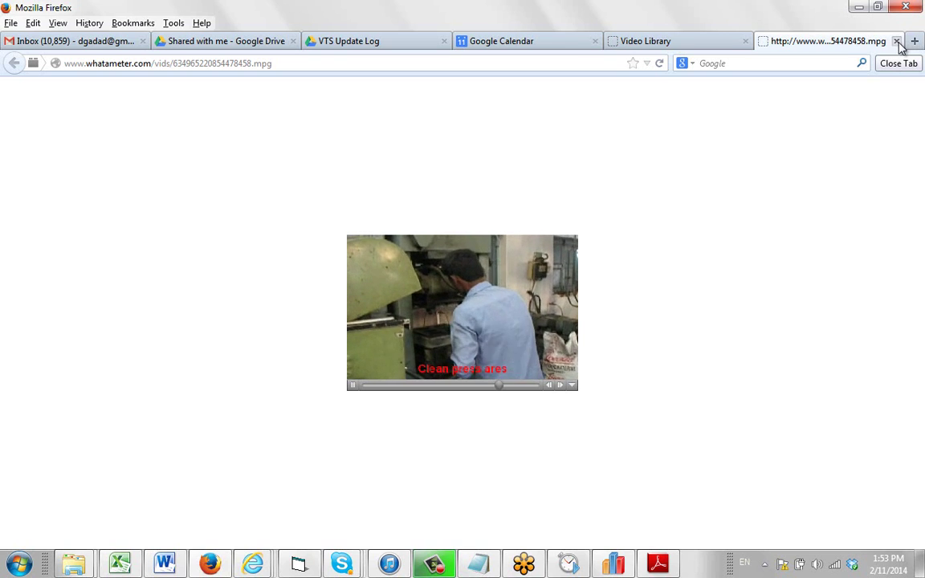
click(896, 41)
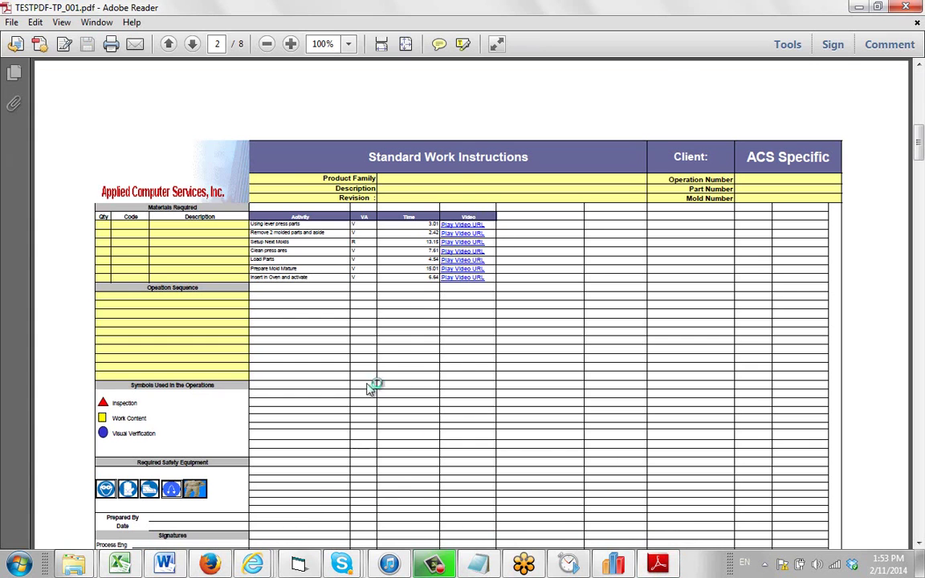
- Browse the remaining PDF pages through page 8 and play the Insert Component video link
scroll(416, 288, down, 12)
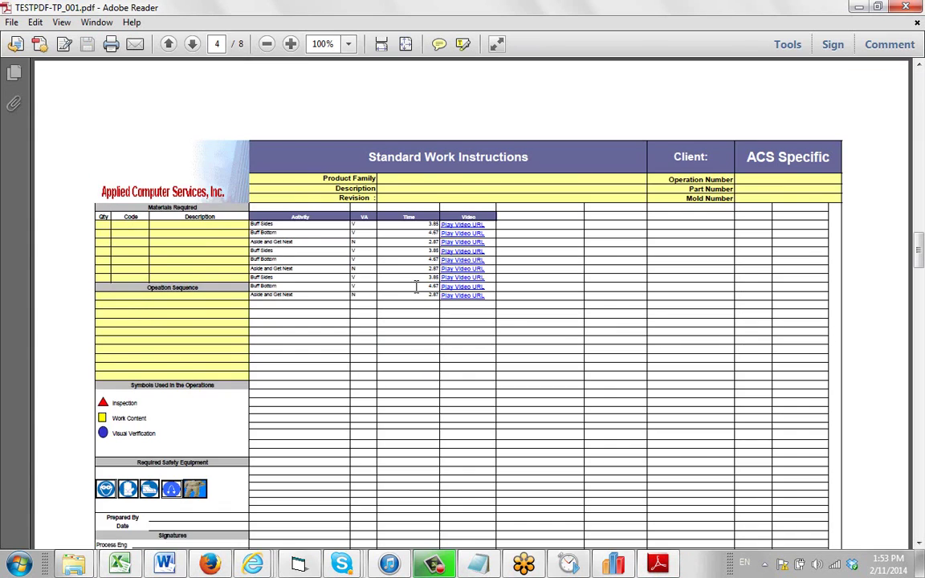
scroll(415, 294, down, 4)
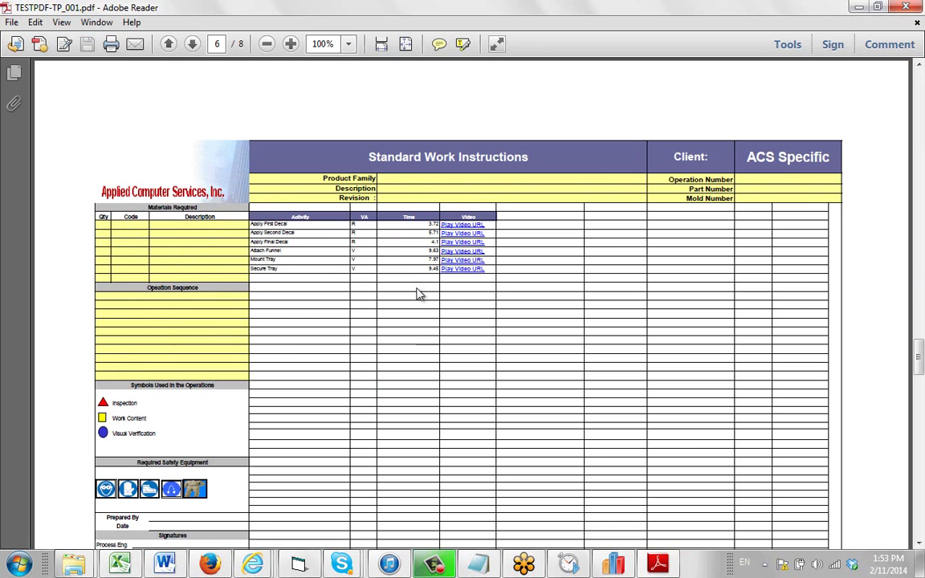
scroll(416, 294, down, 4)
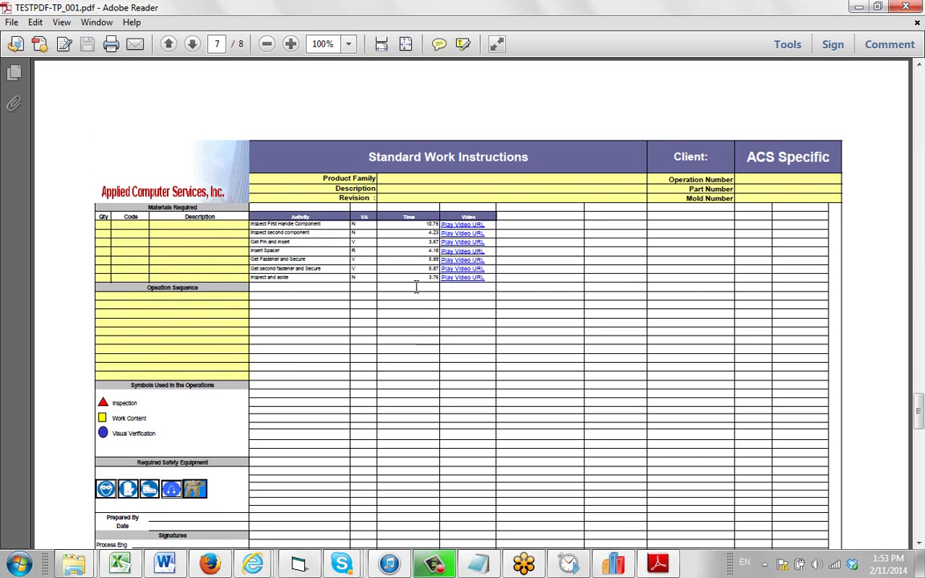
scroll(416, 288, down, 6)
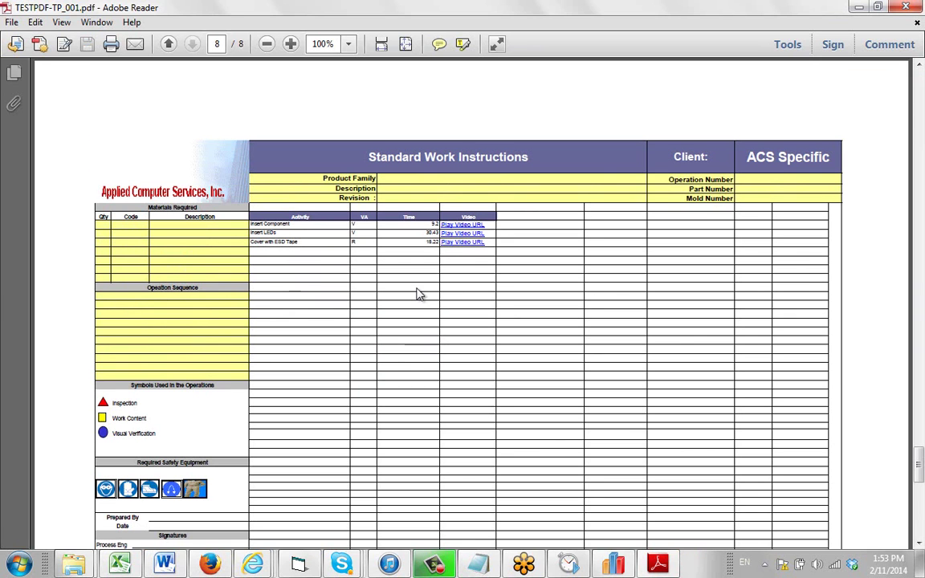
click(461, 231)
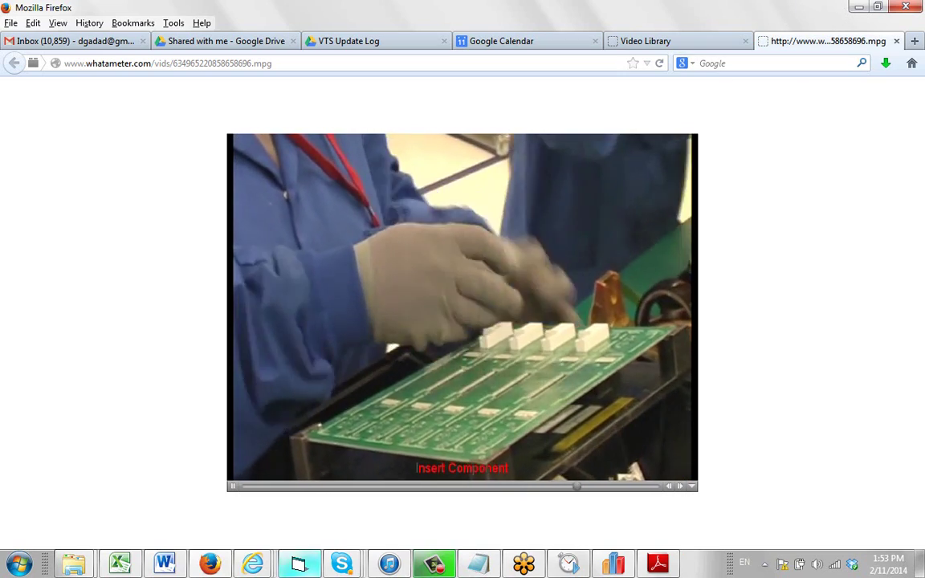
- Glance at the exported Excel workbook, return to Balance and set up another Work Instructions export with PDF file creation enabled
click(133, 566)
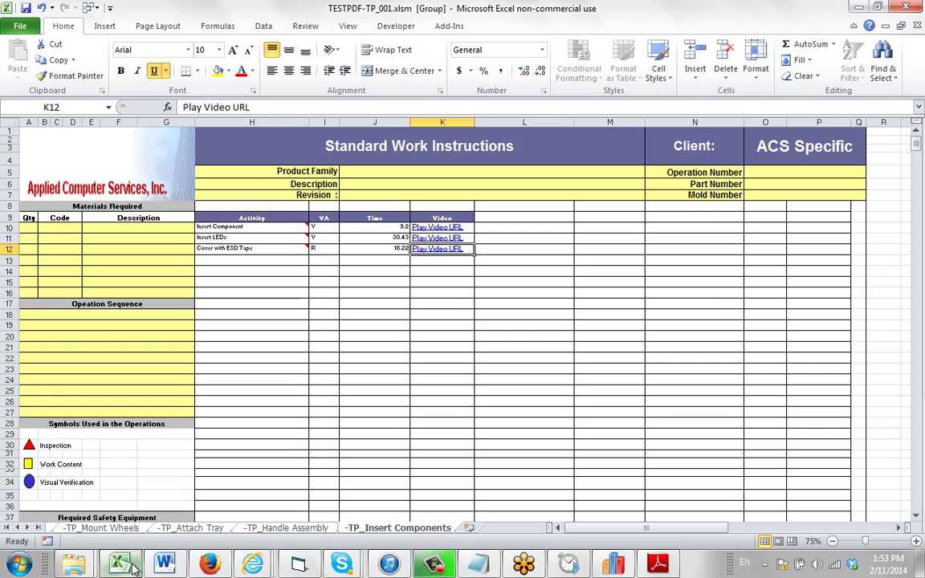
click(858, 7)
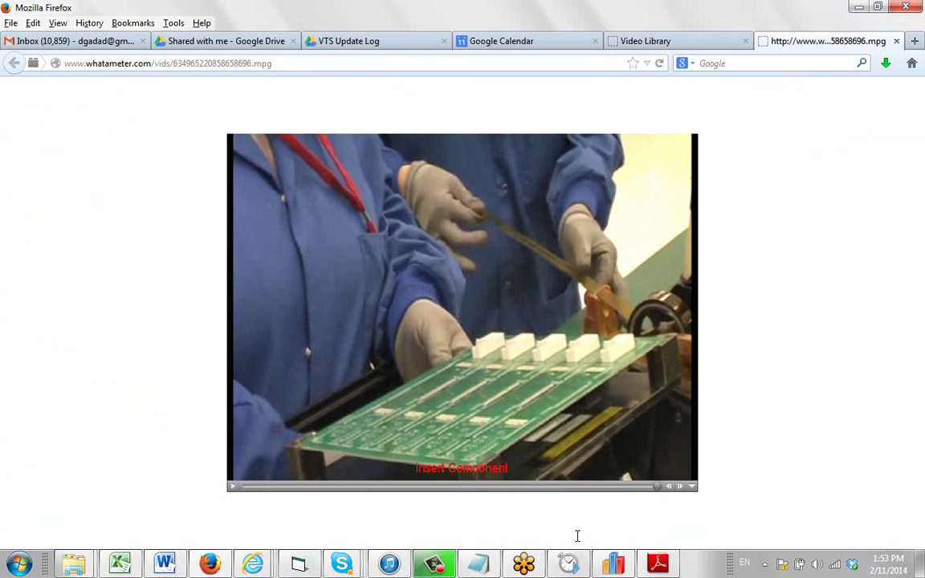
click(568, 563)
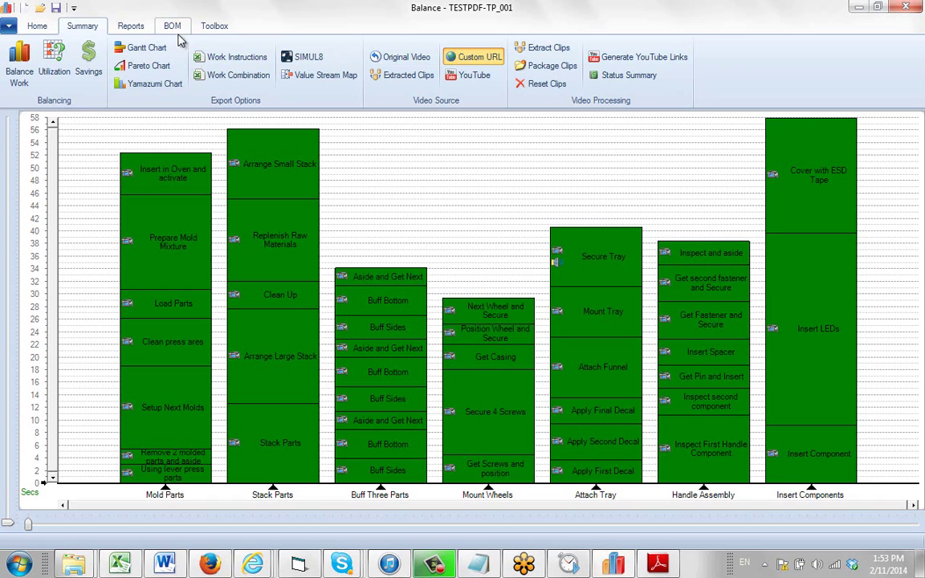
click(197, 56)
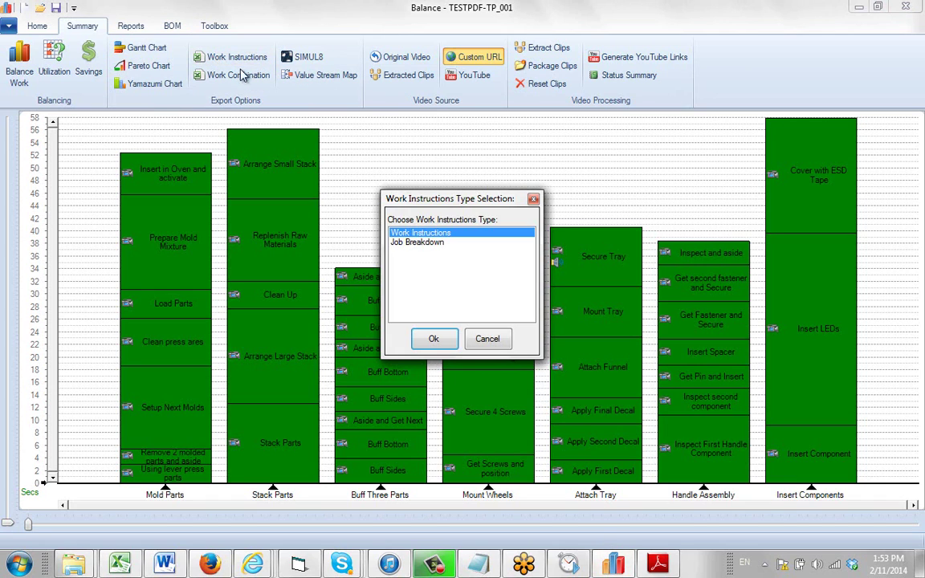
click(431, 338)
click(272, 309)
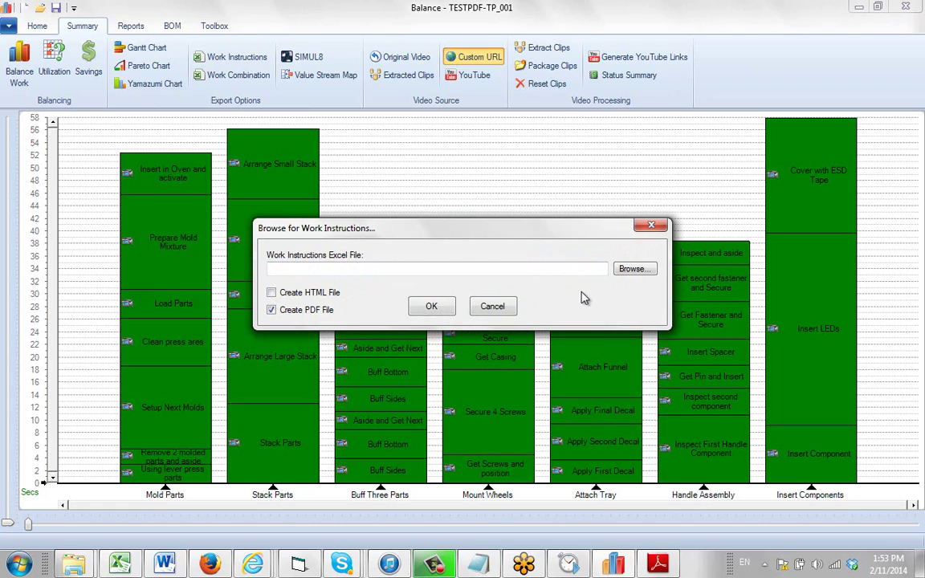
- Switch back to the Work Instructions folder in Windows Explorer to locate the exported TESTPDF-TP_001.pdf
mouse_move(74, 564)
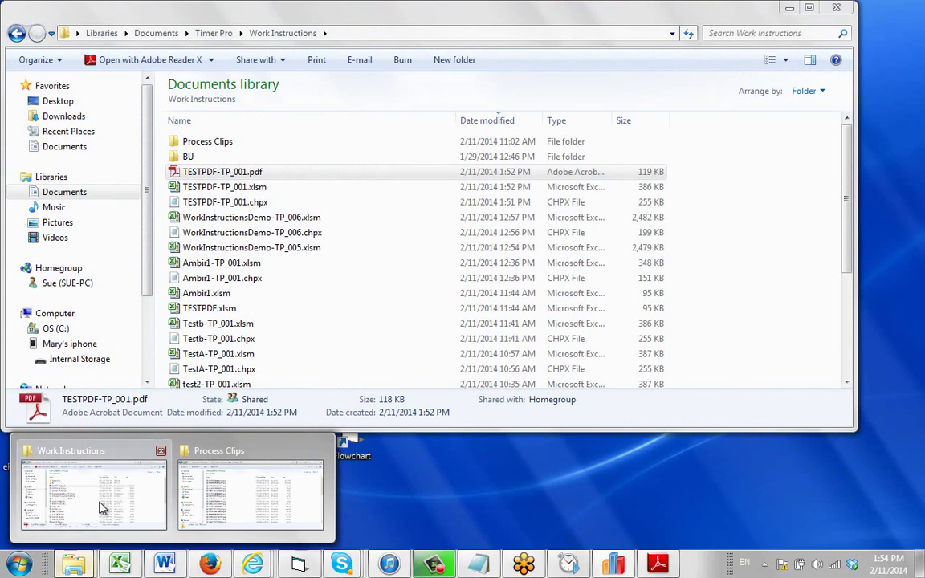
click(92, 457)
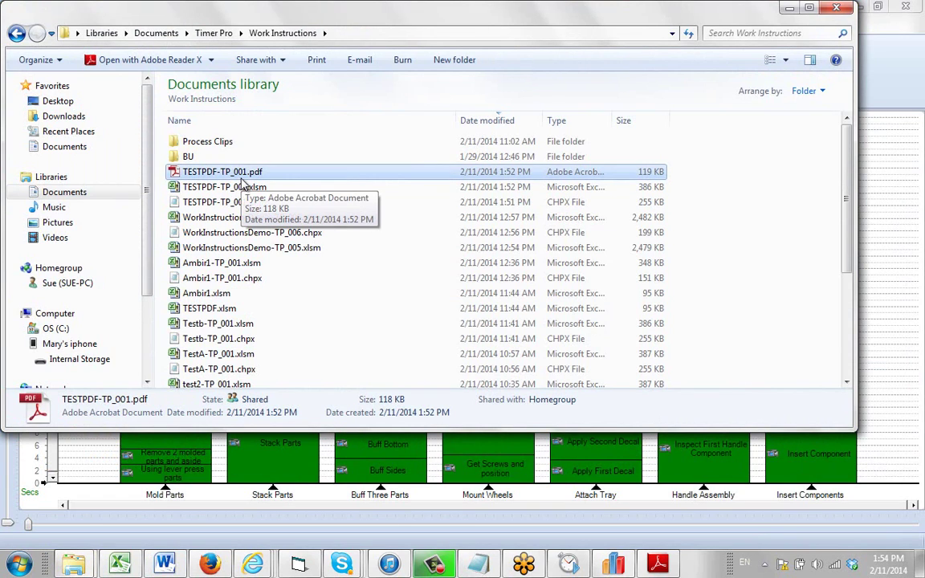